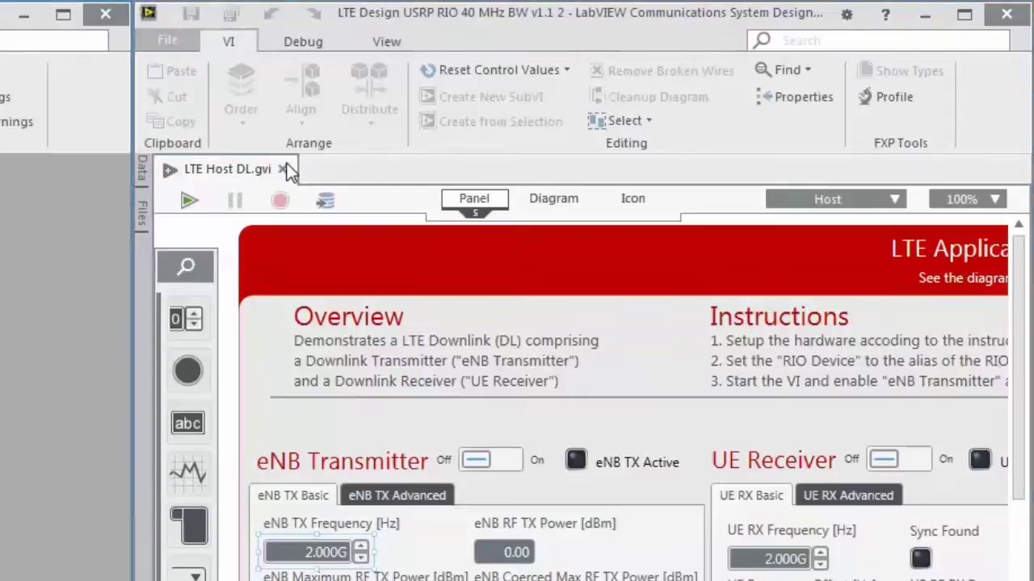
# Step: Close LTE Host DL.gvi and open LTE Host UE.gvi and LTE Host eNodeB.gvi side by side
pyautogui.click(281, 169)
pyautogui.click(142, 214)
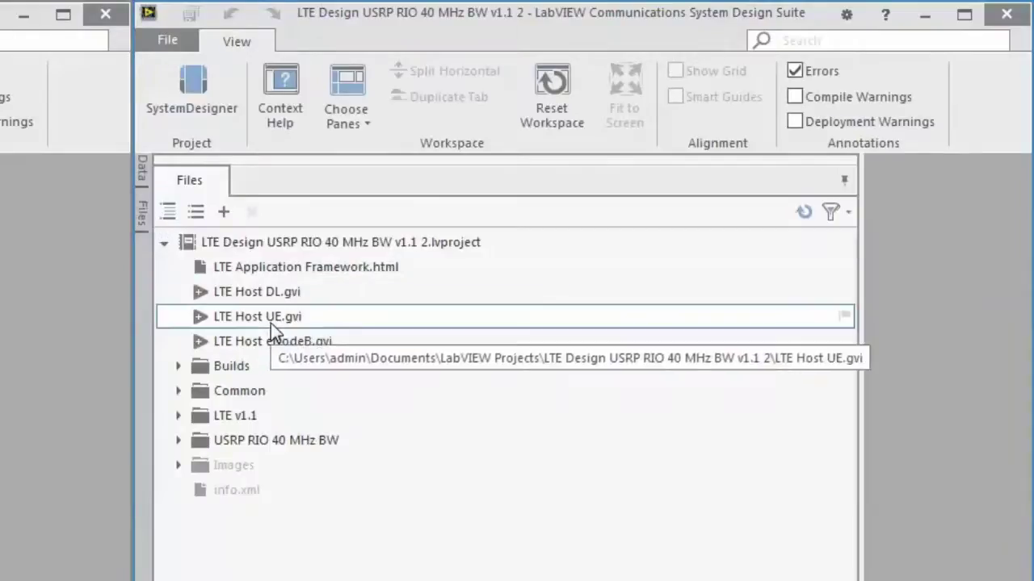
pyautogui.doubleClick(271, 322)
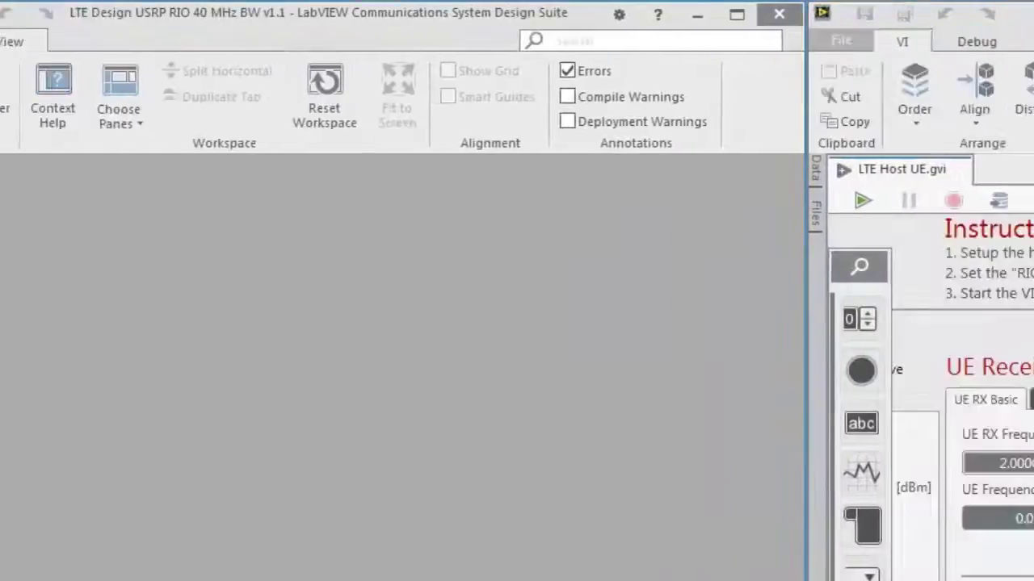
pyautogui.click(15, 224)
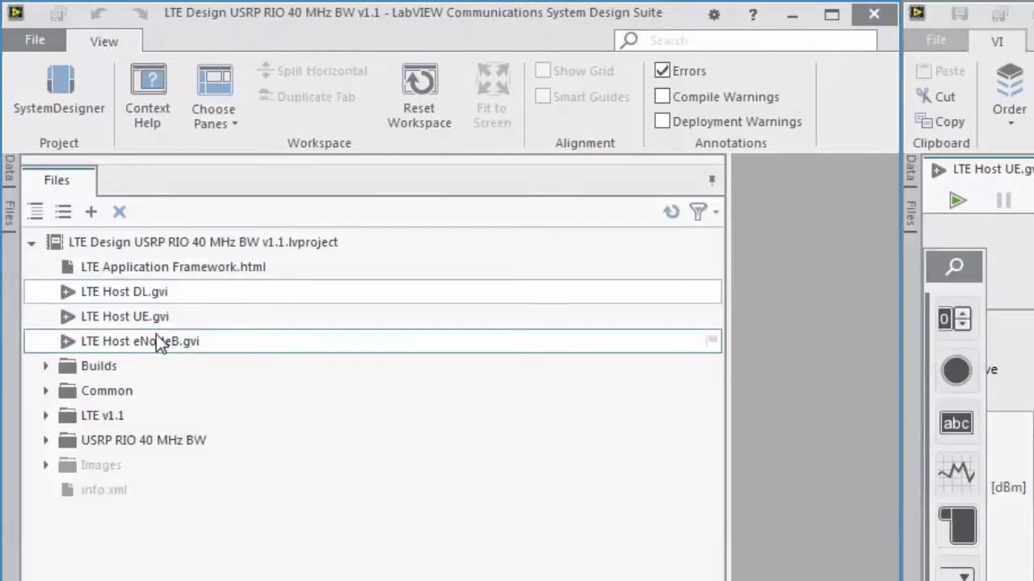
pyautogui.doubleClick(167, 341)
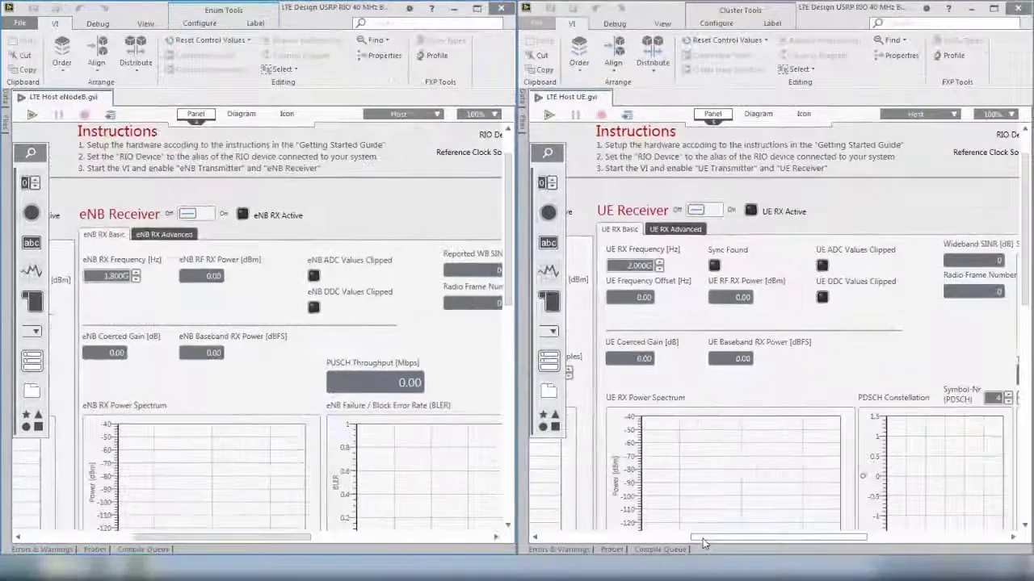
pyautogui.moveTo(733, 561); pyautogui.dragTo(825, 561)
pyautogui.moveTo(190, 560); pyautogui.dragTo(272, 560)
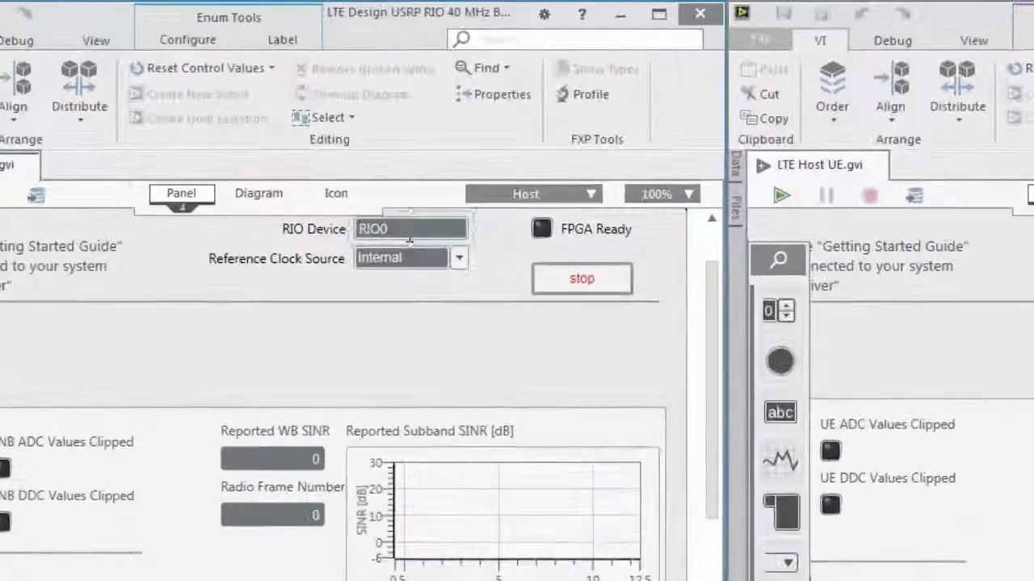
# Step: Change the UE VI's RIO Device alias from RIO0 to RIO2
pyautogui.click(330, 138)
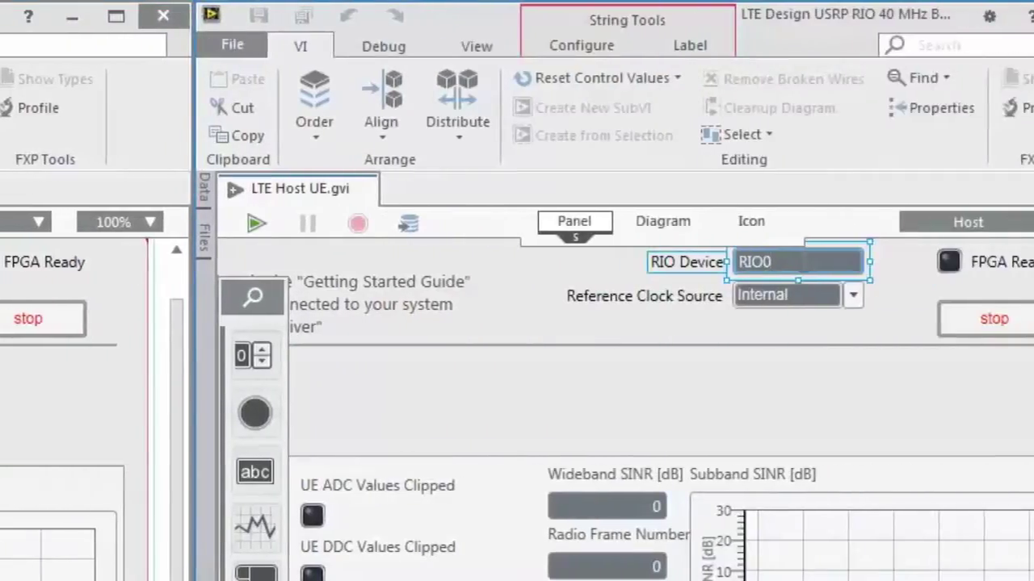
pyautogui.press('BackSpace')
pyautogui.write('2')
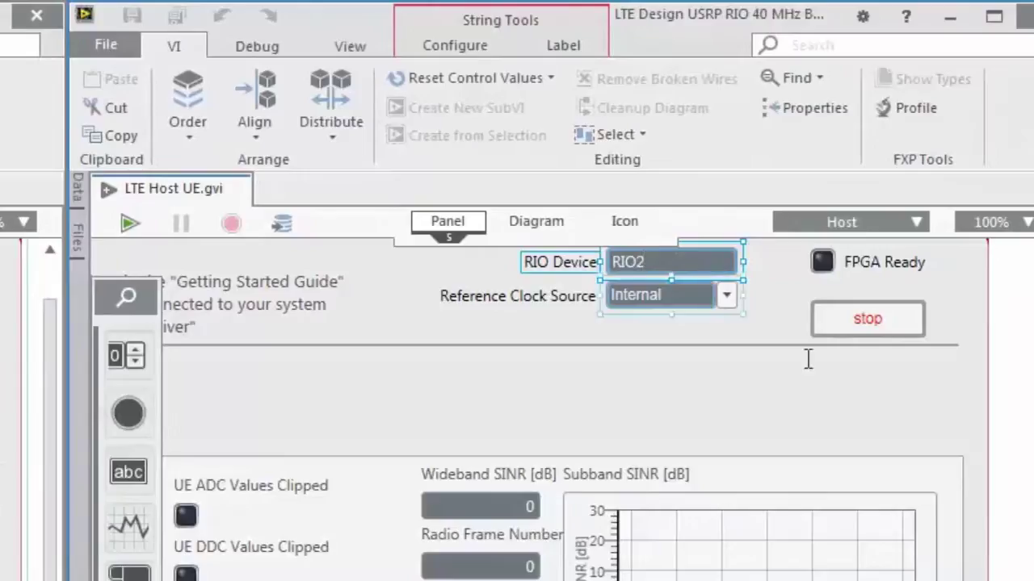
pyautogui.click(1016, 433)
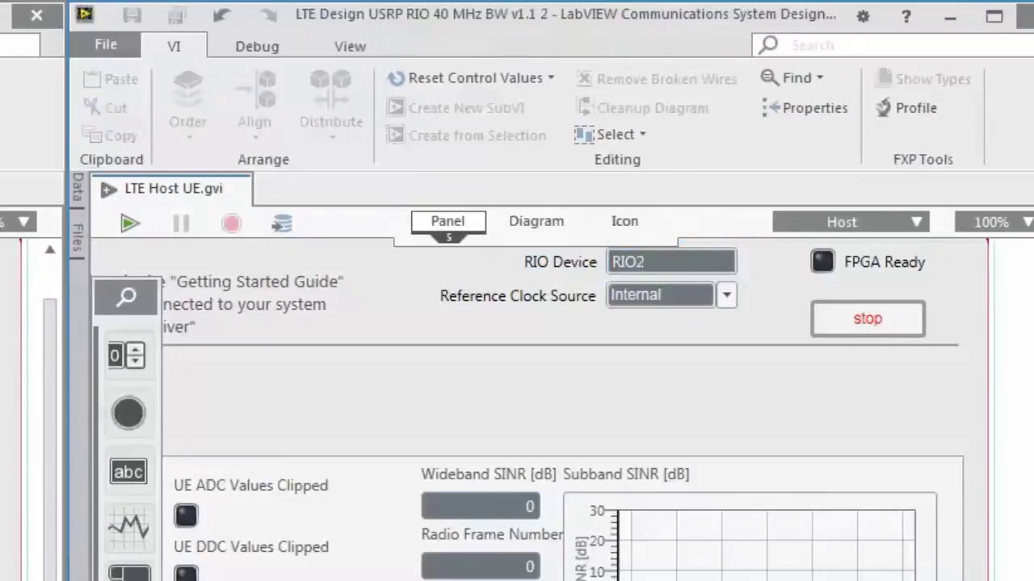
# Step: On the UE RX Advanced tab, change UE RX RF Port (USRP) from RX2/RF1 to RX2/RF0
pyautogui.hscroll(-5, 558, 404)
pyautogui.click(492, 423)
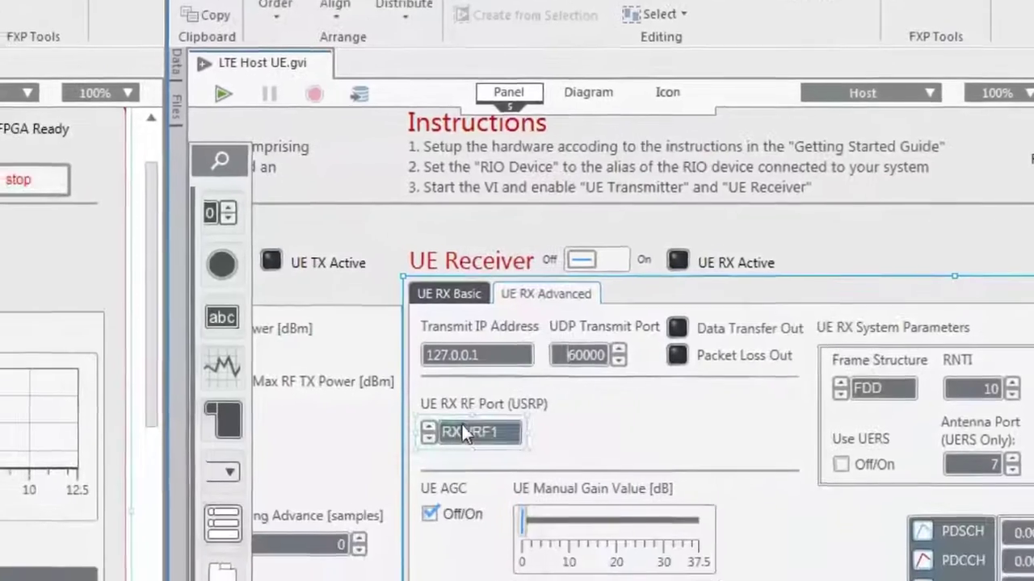
pyautogui.click(433, 503)
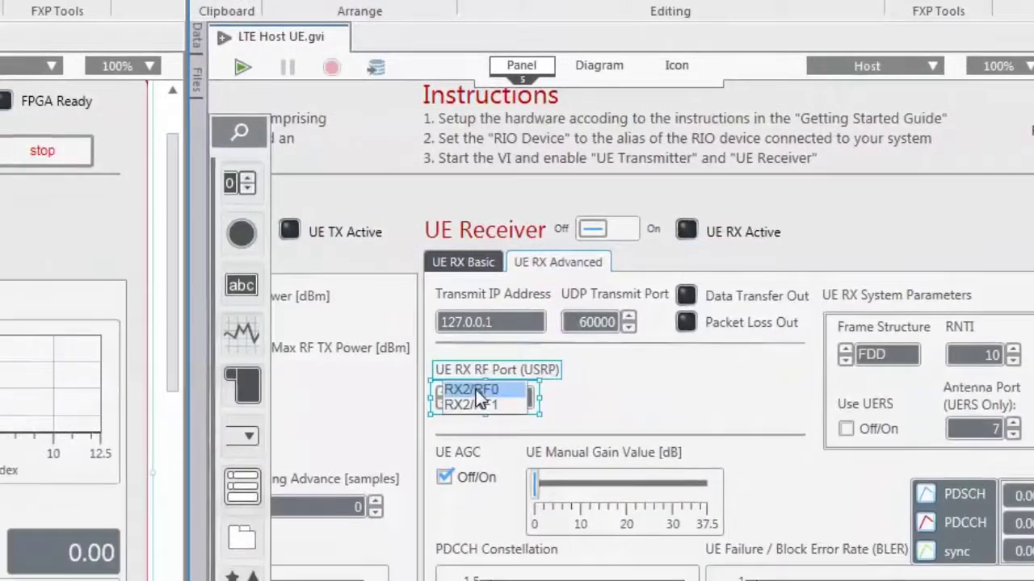
pyautogui.click(484, 380)
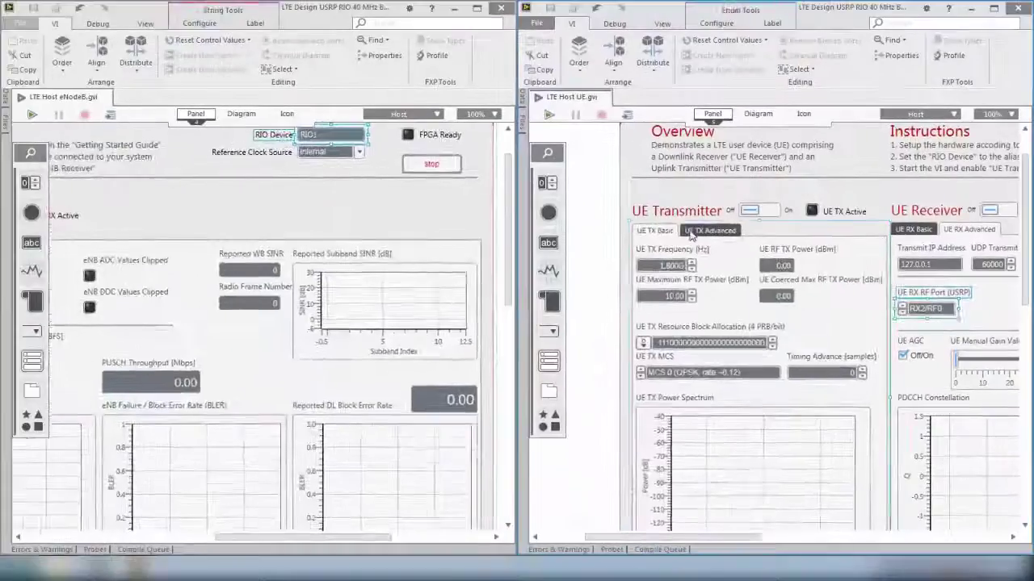
# Step: Run the eNodeB VI, then the UE VI, until both report FPGA Ready on RIO1 and RIO2
pyautogui.click(560, 241)
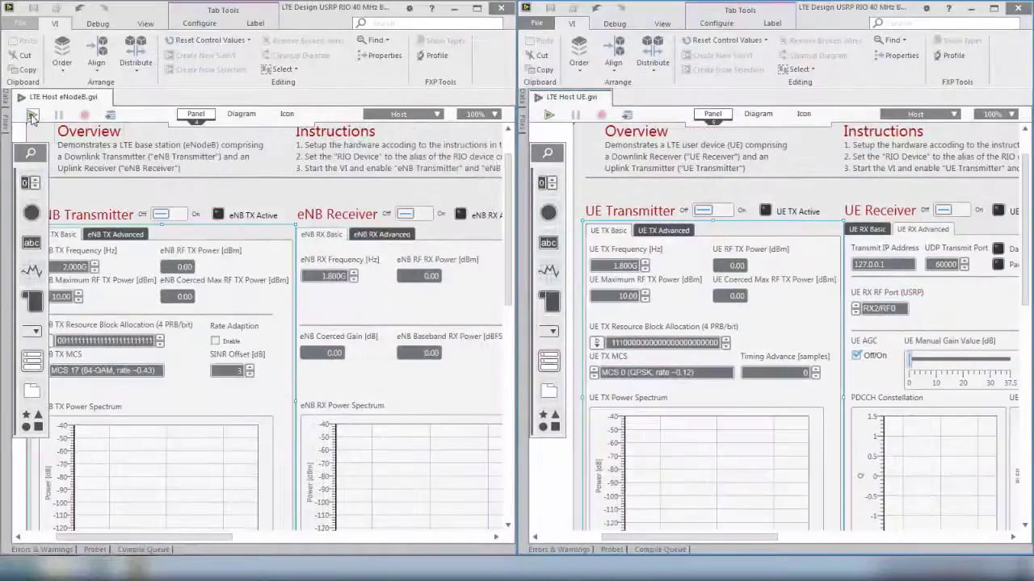
pyautogui.click(33, 115)
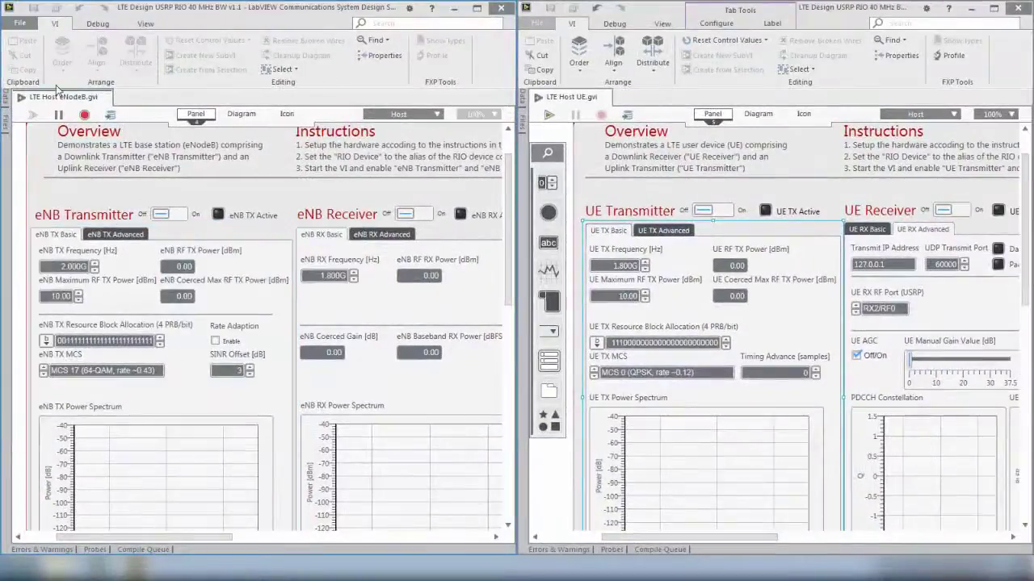
pyautogui.click(548, 118)
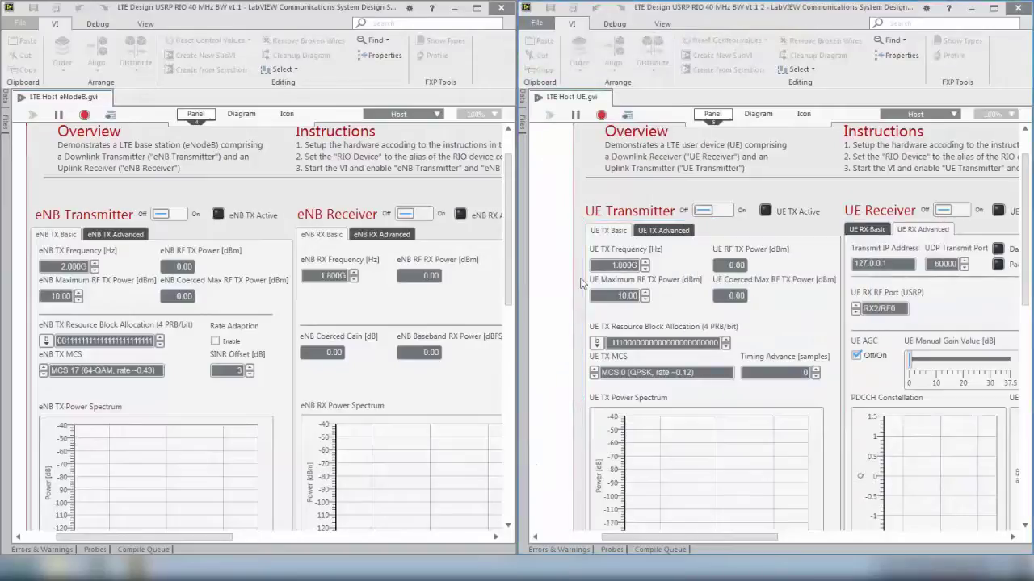
pyautogui.moveTo(633, 536); pyautogui.dragTo(826, 529)
pyautogui.moveTo(222, 535); pyautogui.dragTo(376, 529)
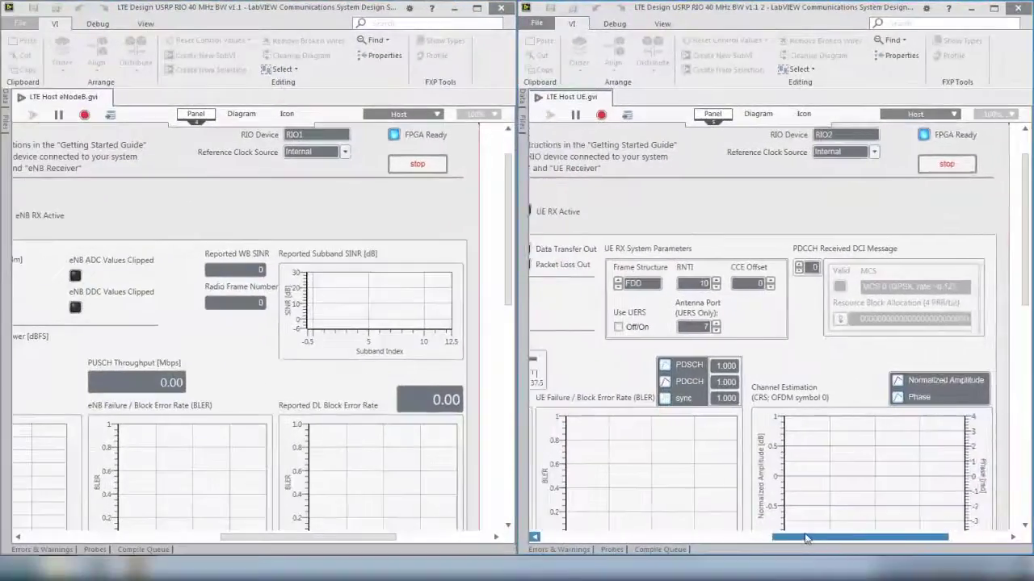
pyautogui.moveTo(806, 539); pyautogui.dragTo(778, 537)
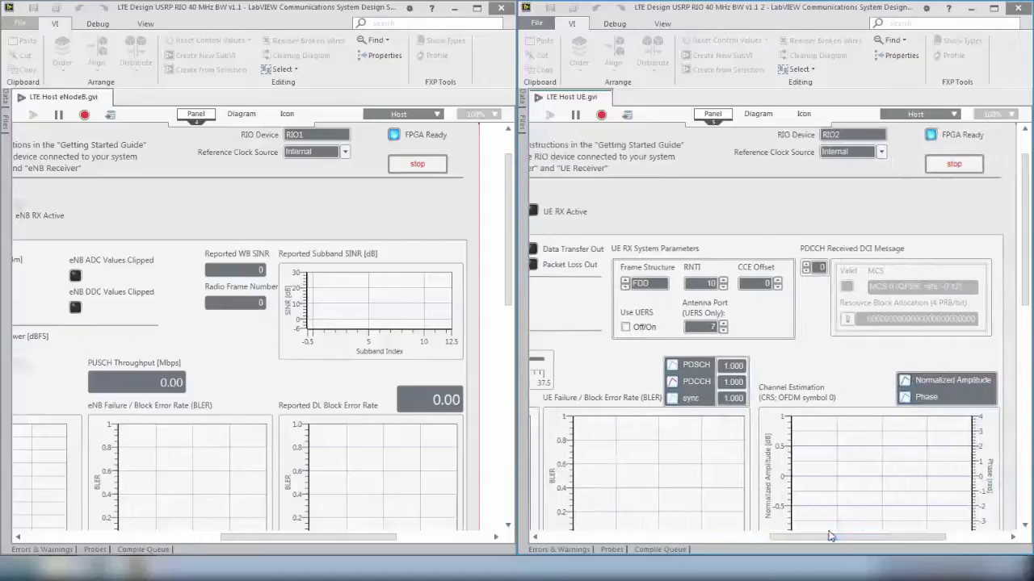
# Step: Switch on the eNB Transmitter and the UE Receiver
pyautogui.hscroll(-5, 500, 361)
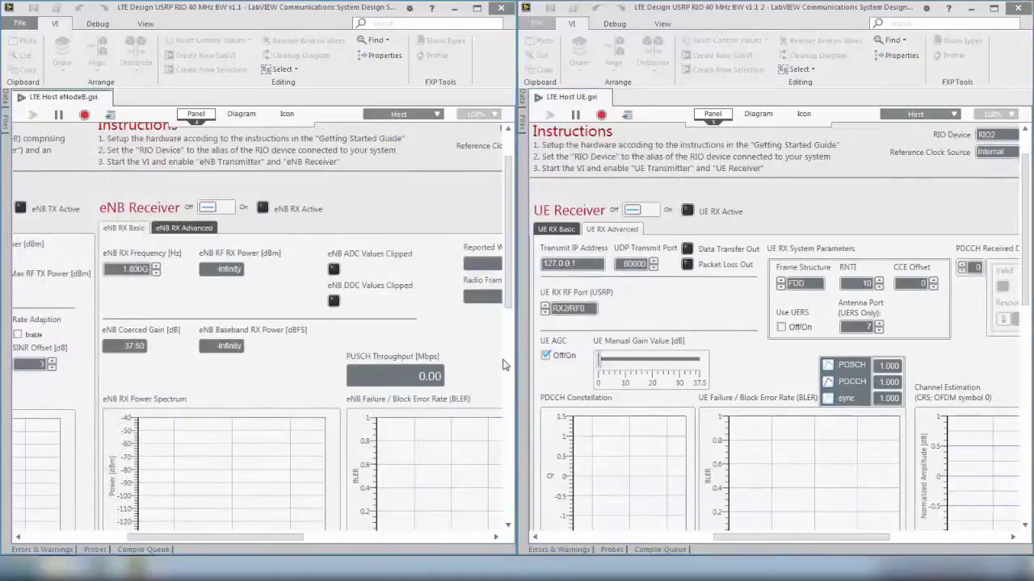
pyautogui.moveTo(171, 538); pyautogui.dragTo(109, 537)
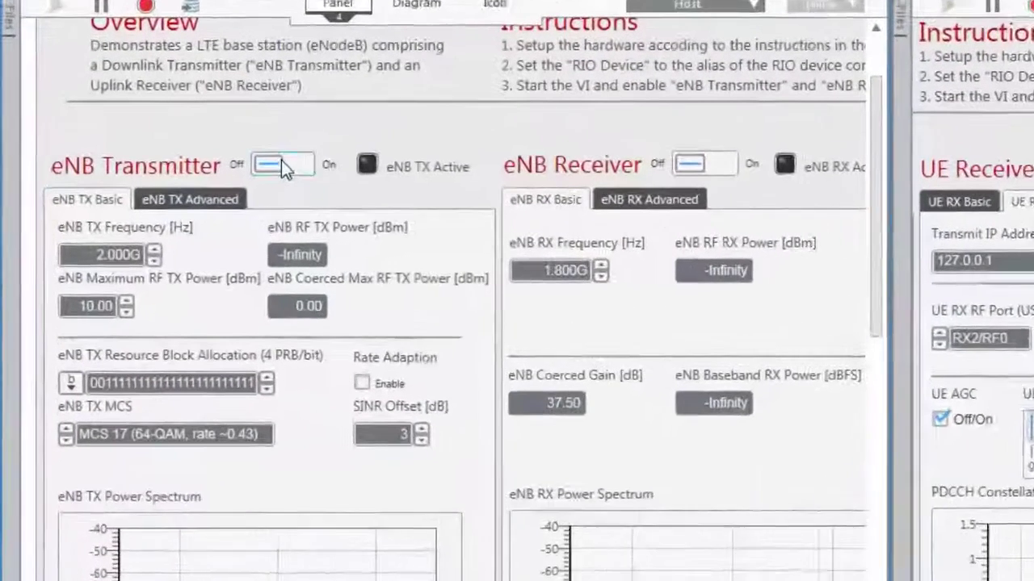
pyautogui.click(267, 176)
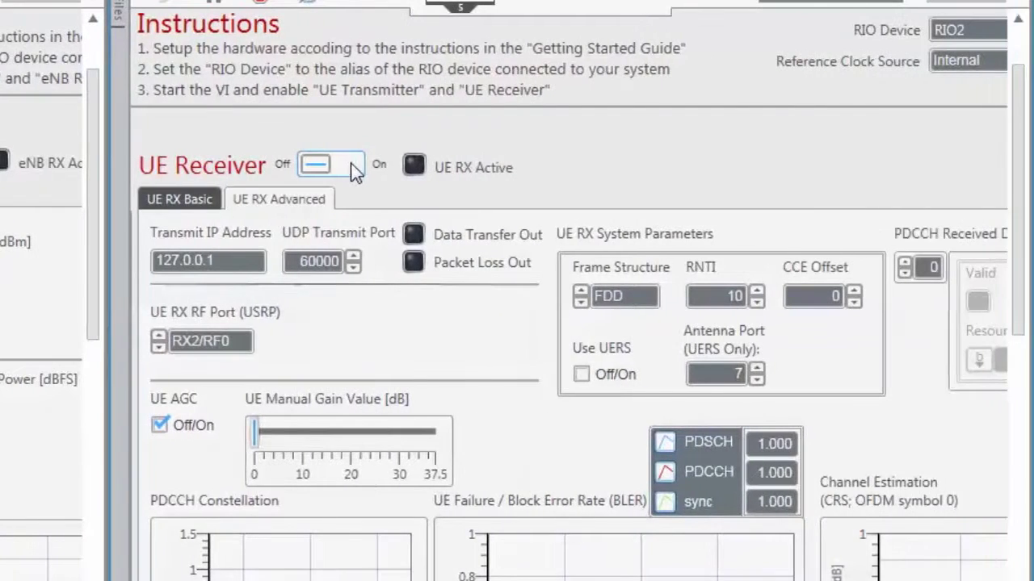
pyautogui.click(352, 166)
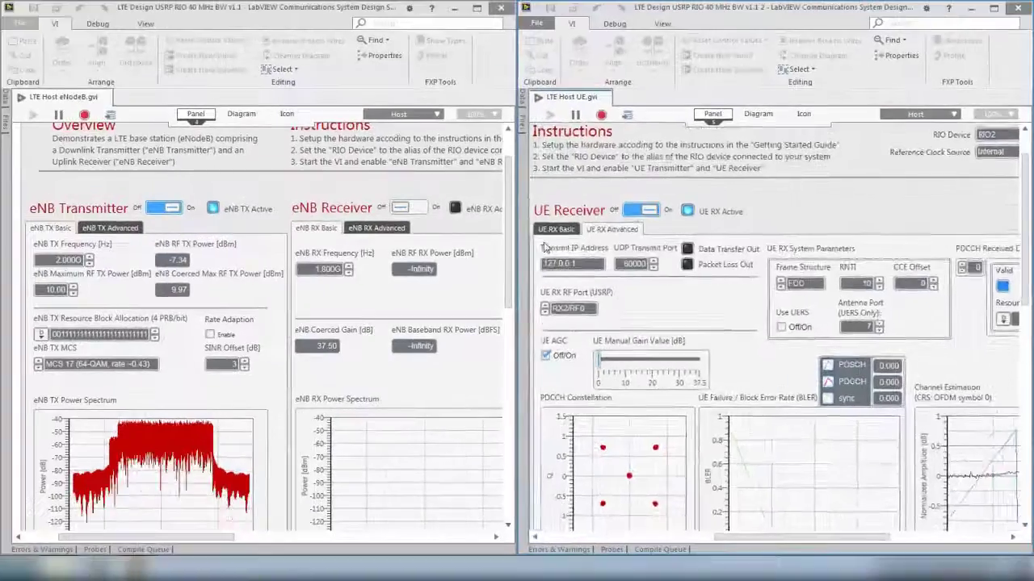
# Step: Show the UE Receiver's basic measurements with Sync Found, and bring the UE Transmitter section into view
pyautogui.click(555, 229)
pyautogui.scroll(-1, 727, 322)
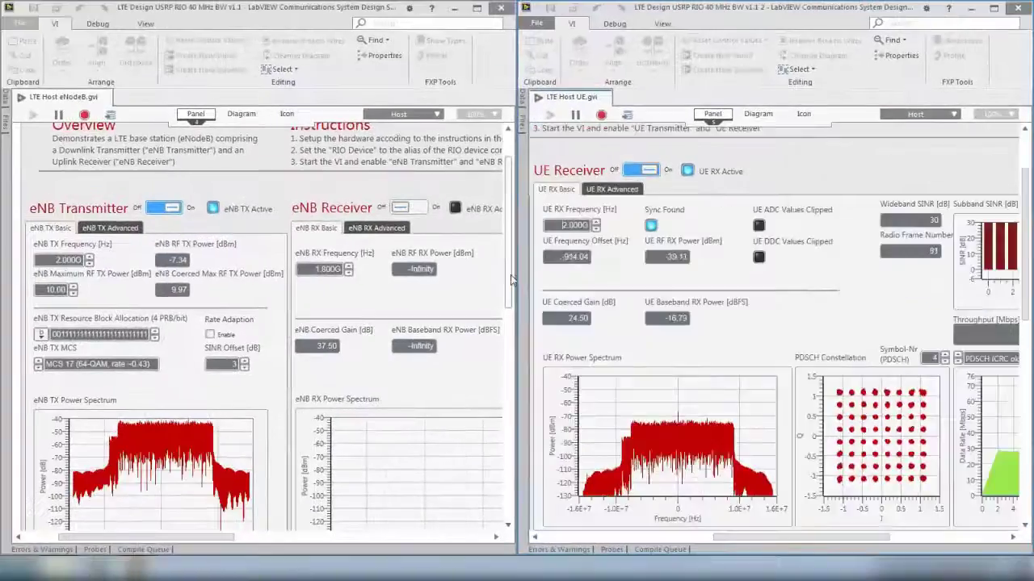
pyautogui.moveTo(510, 274); pyautogui.dragTo(510, 289)
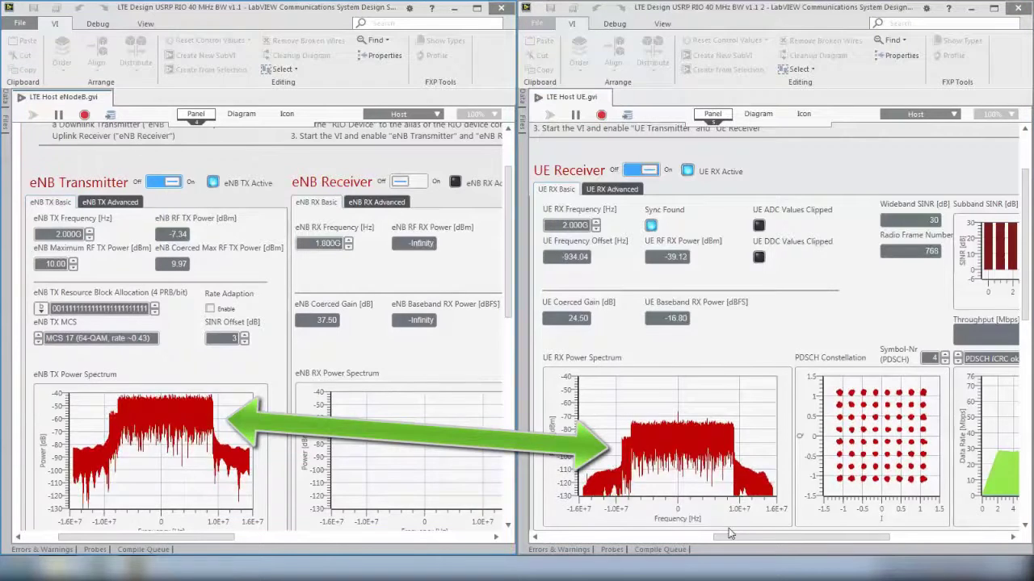
pyautogui.moveTo(743, 539); pyautogui.dragTo(761, 537)
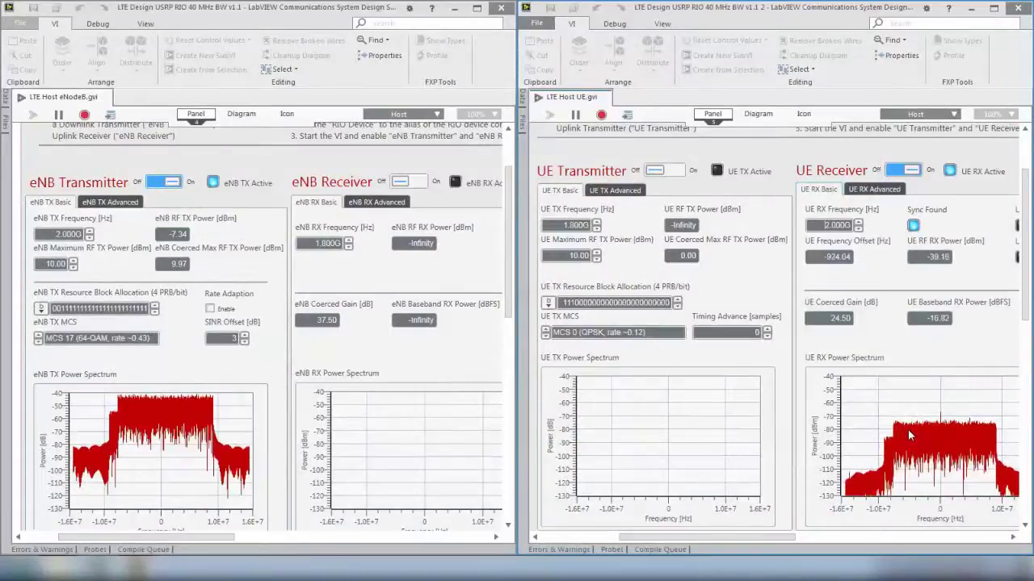
# Step: Switch on the UE Transmitter to send the 1.800G uplink at -10.90 dBm
pyautogui.click(666, 172)
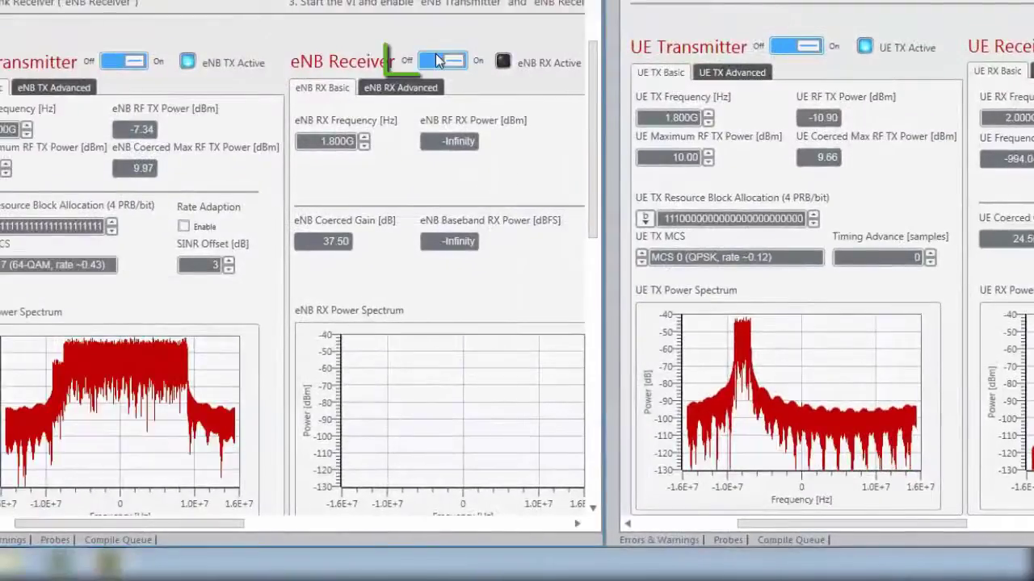
# Step: Switch on the eNB Receiver and scroll to its PUSCH throughput (0.33 Mbps) and BLER graphs
pyautogui.click(436, 61)
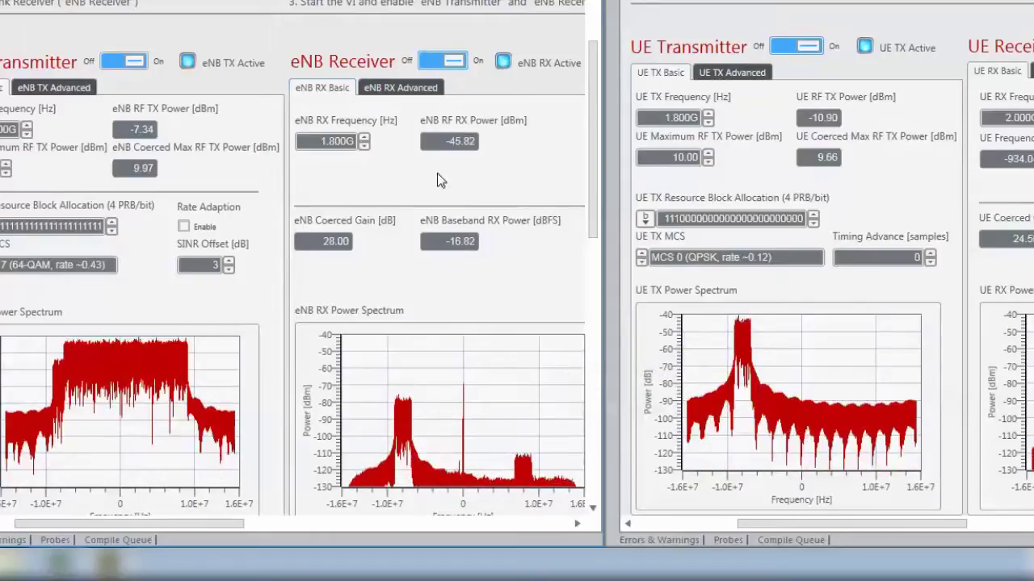
pyautogui.moveTo(186, 523); pyautogui.dragTo(391, 540)
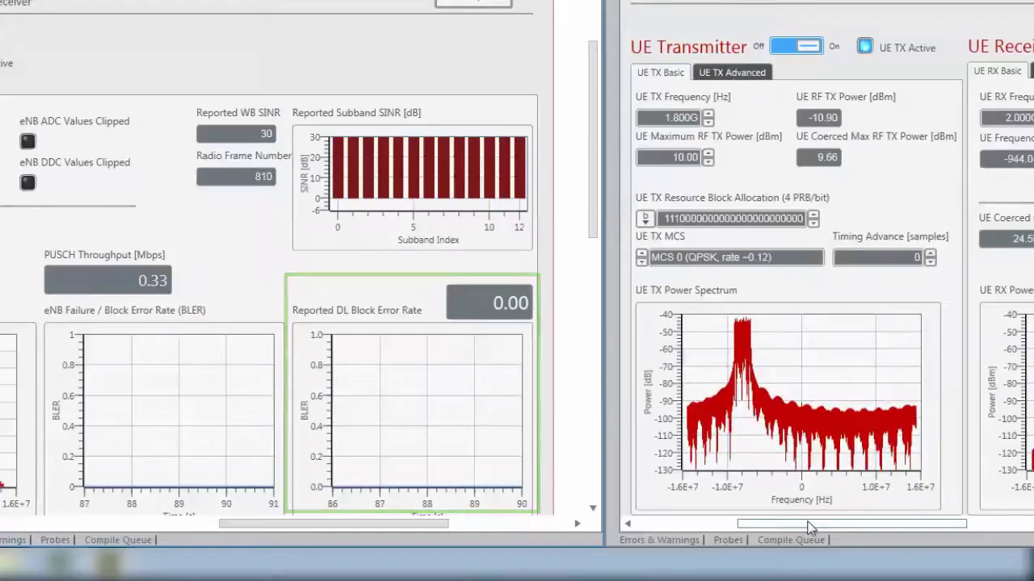
# Step: Scroll both panels to show the eNB Transmitter/Receiver and the UE's 28.34 Mbps throughput graph
pyautogui.moveTo(807, 528)
pyautogui.mouseDown()
pyautogui.moveTo(917, 529)
pyautogui.moveTo(810, 528)
pyautogui.mouseUp()
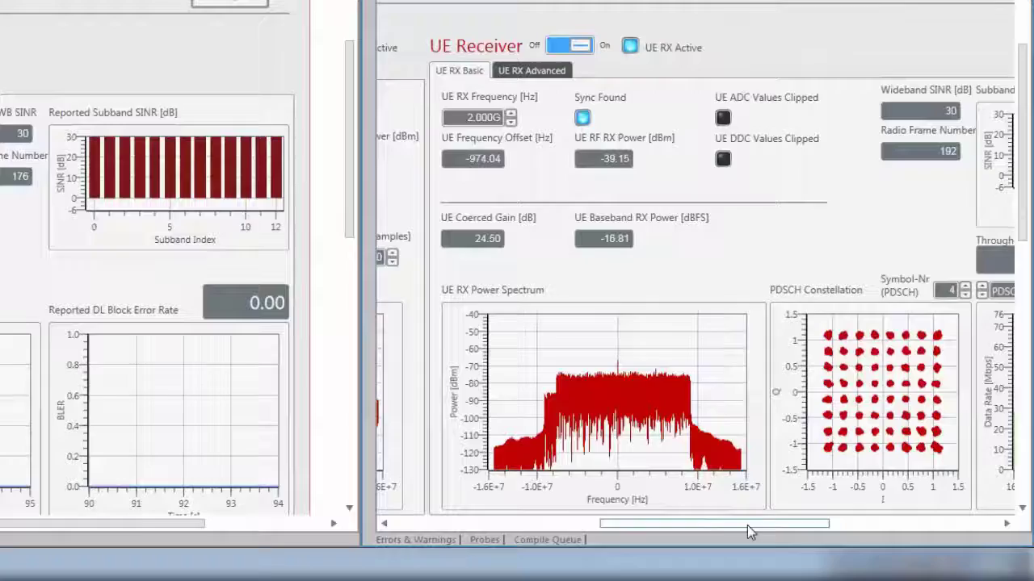
pyautogui.moveTo(745, 531); pyautogui.dragTo(426, 529)
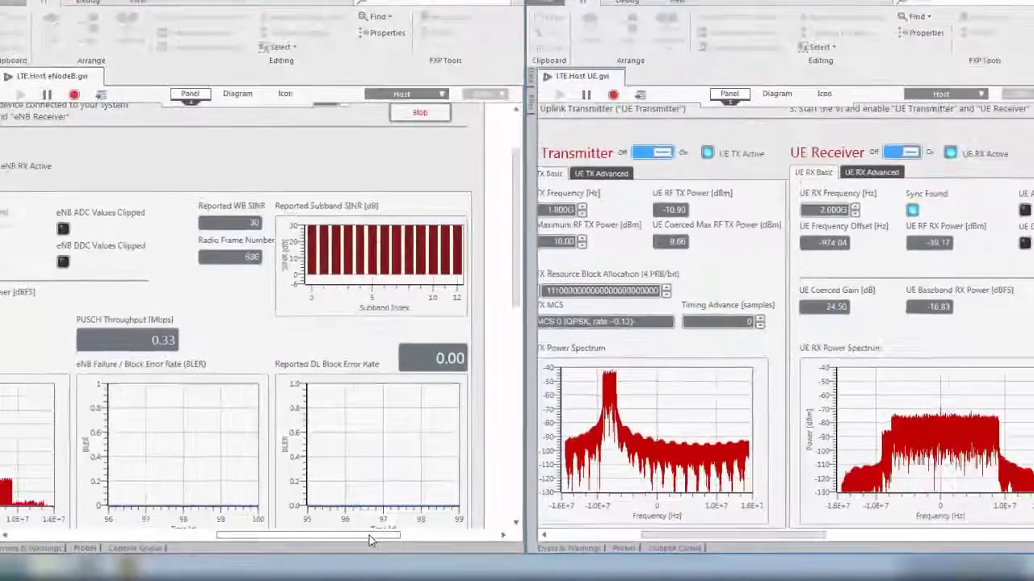
pyautogui.moveTo(381, 523); pyautogui.dragTo(273, 537)
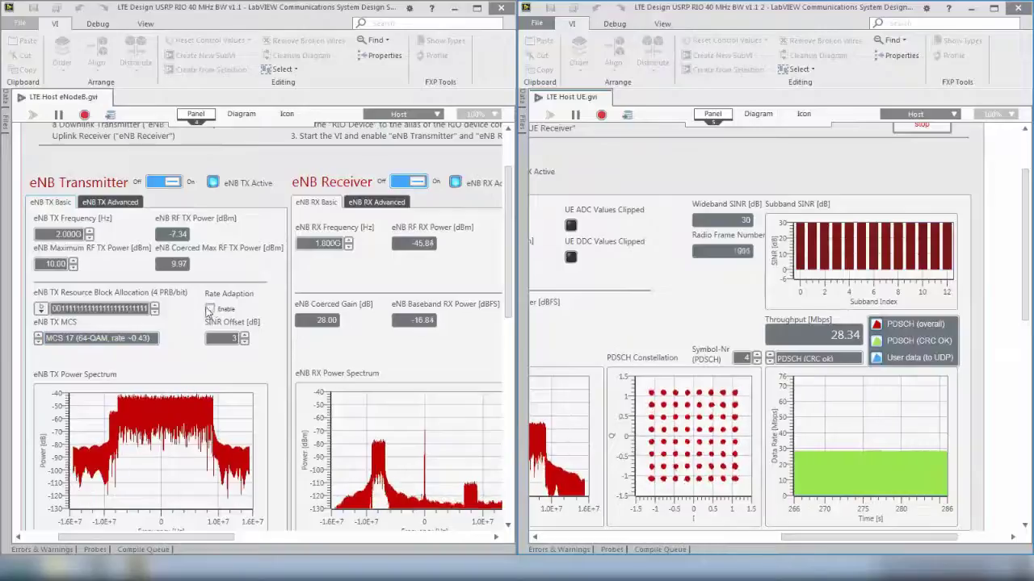
# Step: Enable Rate Adaption on the eNB TX Basic tab, raising MCS to 28 and throughput to 68.77 Mbps
pyautogui.click(211, 310)
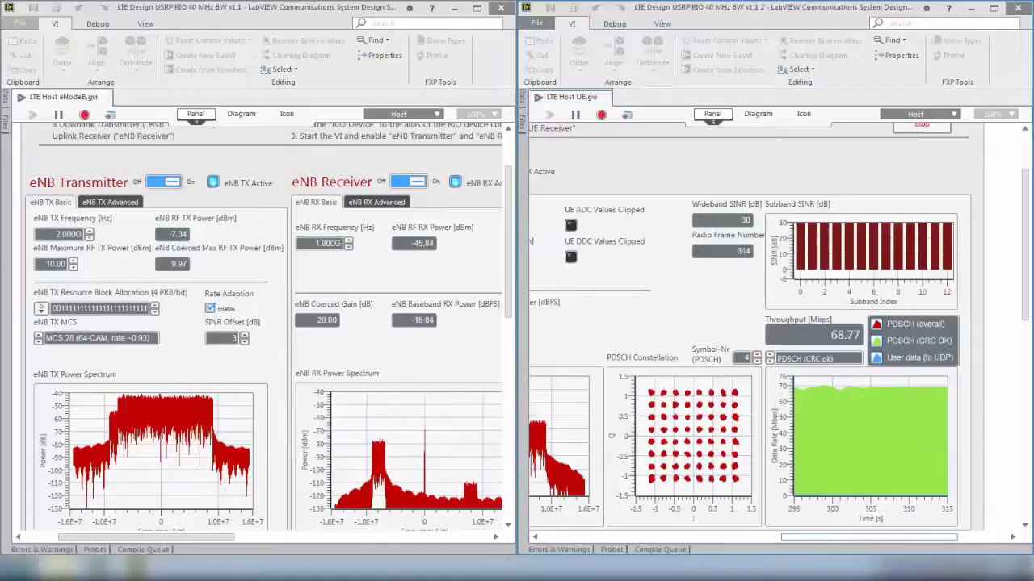
# Step: Run Stream Video LTE.bat from the Video Demo folder so VLC plays NI Anthem (small).ts
pyautogui.hotkey('alt', 'Tab')
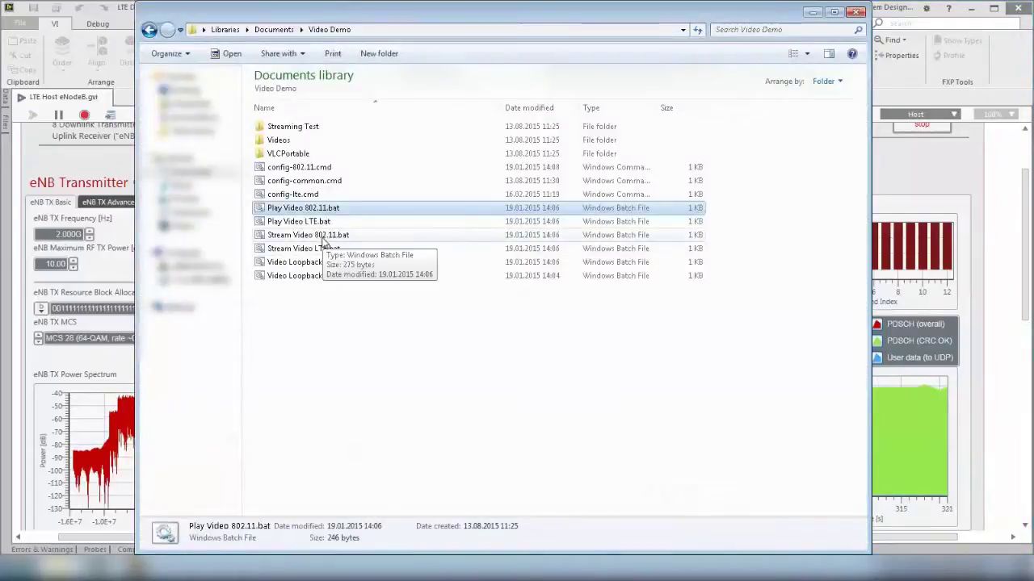
pyautogui.click(334, 236)
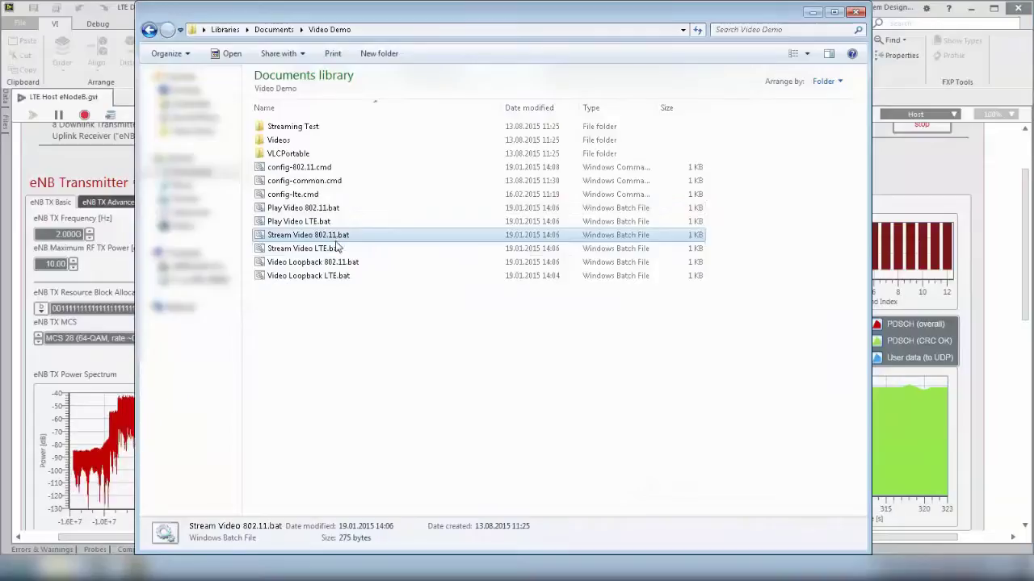
pyautogui.doubleClick(337, 248)
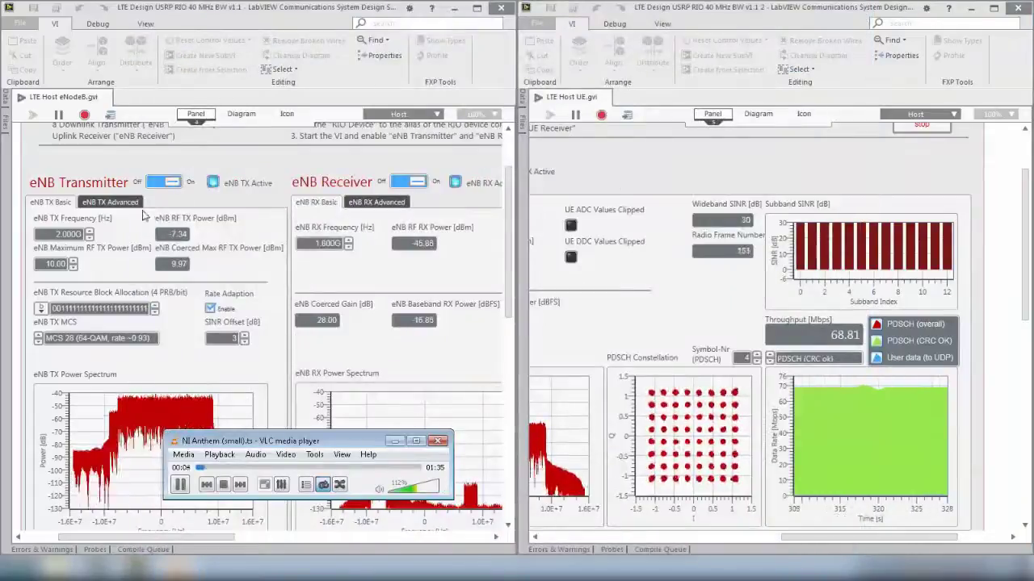
# Step: Check the eNB TX Advanced tab's UDP port settings, then return to the Basic tab
pyautogui.click(129, 204)
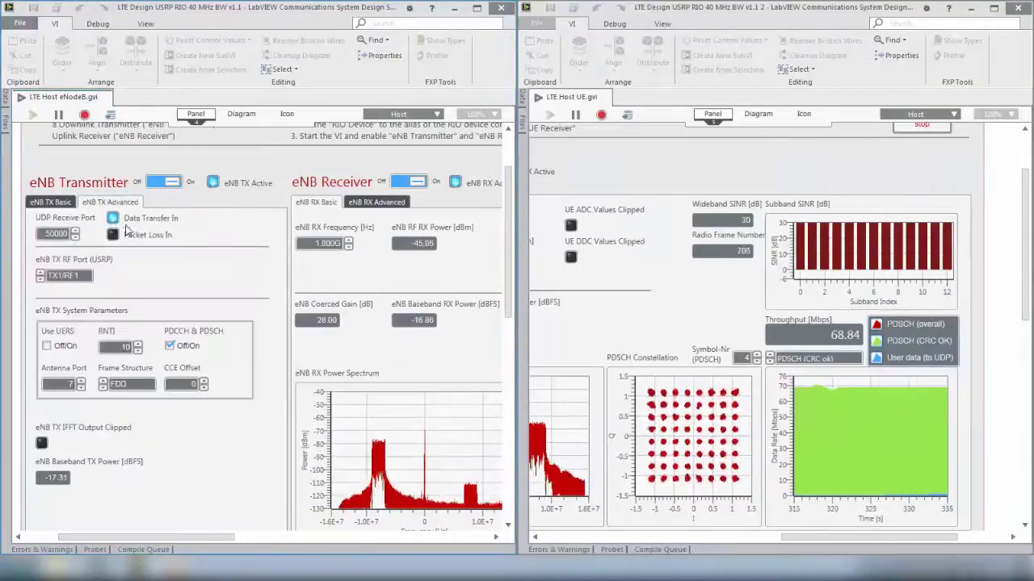
pyautogui.click(56, 203)
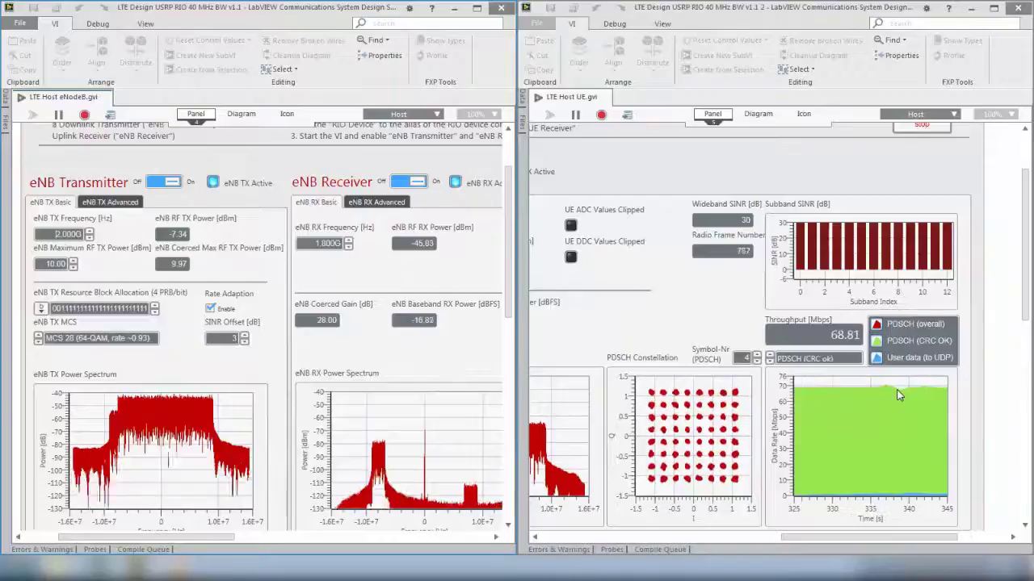
pyautogui.moveTo(791, 537); pyautogui.dragTo(720, 540)
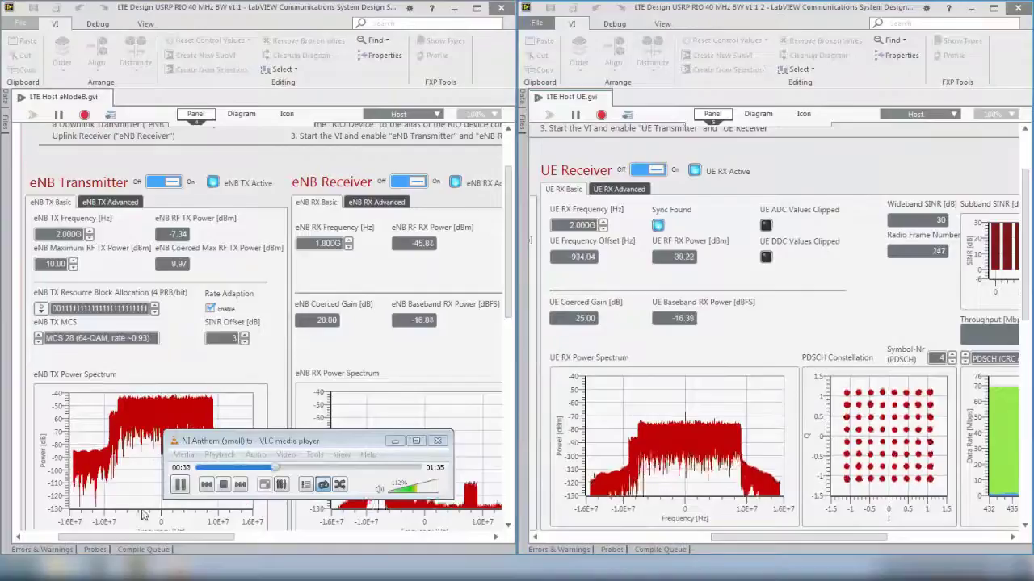
# Step: Run Play Video LTE.bat from the Video Demo folder to play the udp://:60000 stream, then close Explorer
pyautogui.click(45, 573)
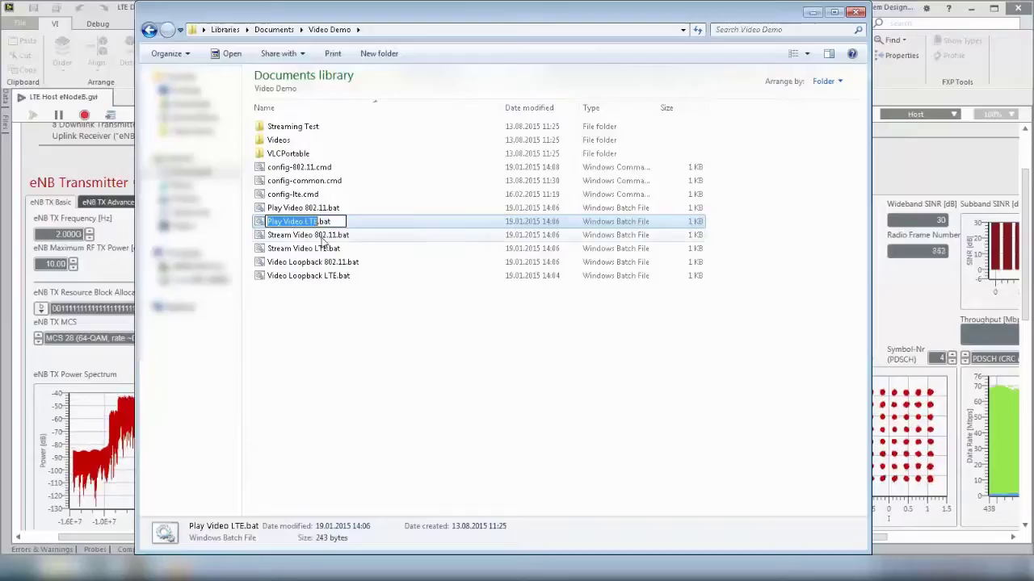
pyautogui.keyDown('ctrl'); pyautogui.click(307, 226); pyautogui.keyUp('ctrl')
pyautogui.click(307, 229)
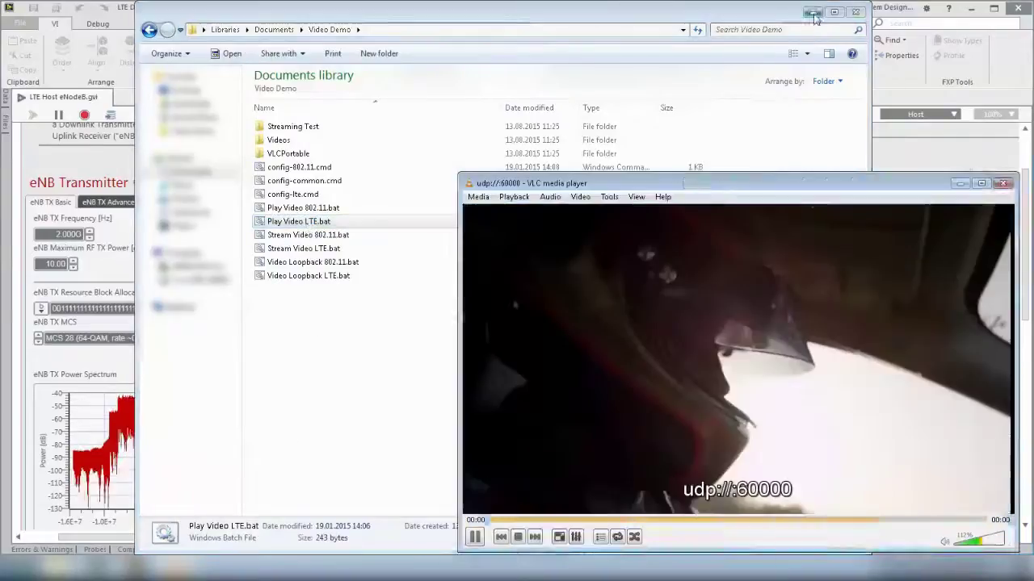
pyautogui.click(812, 12)
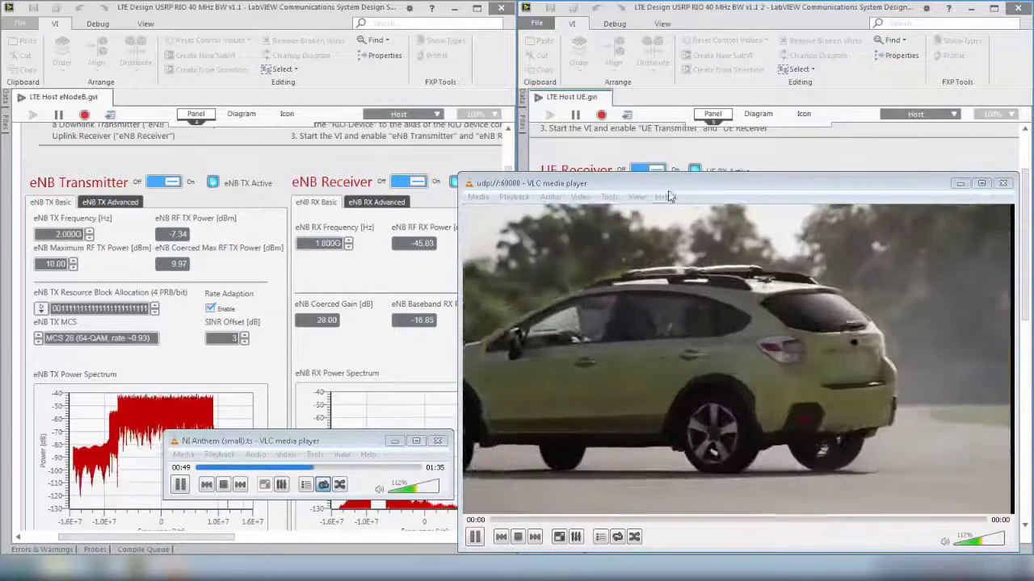
# Step: Briefly switch the eNB Transmitter off and back on while VLC shows the received video
pyautogui.click(648, 172)
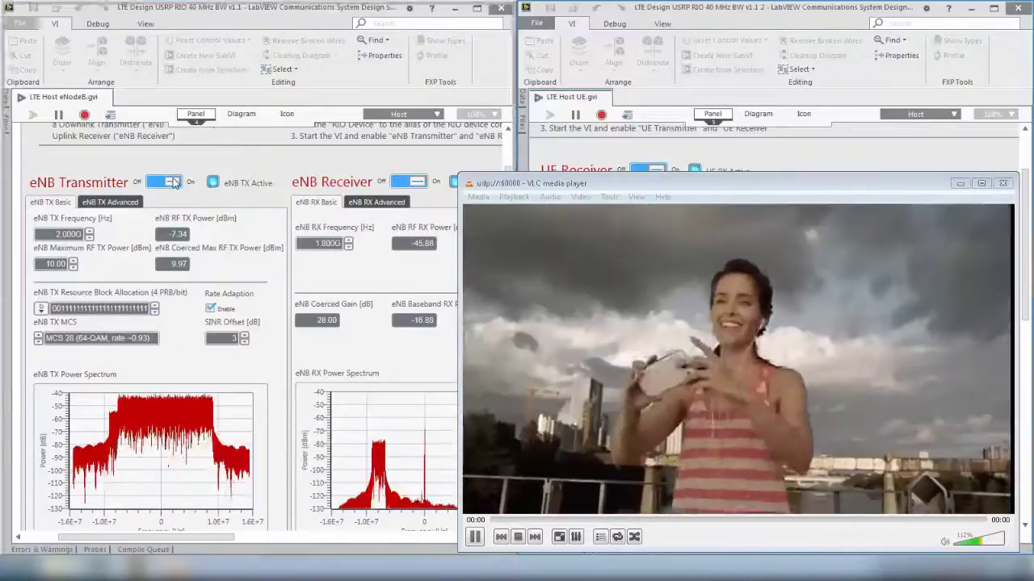
pyautogui.click(170, 183)
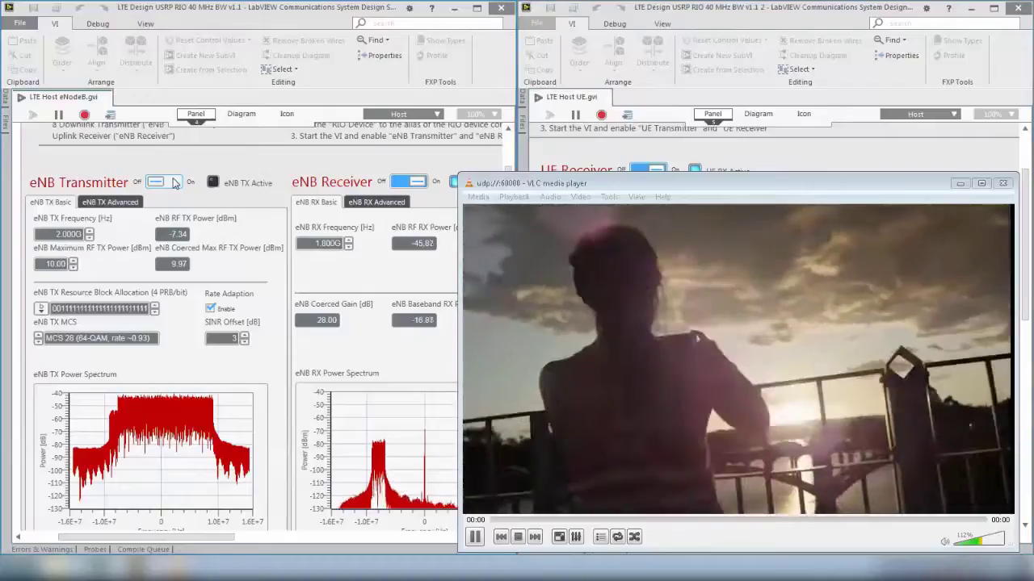
pyautogui.click(171, 184)
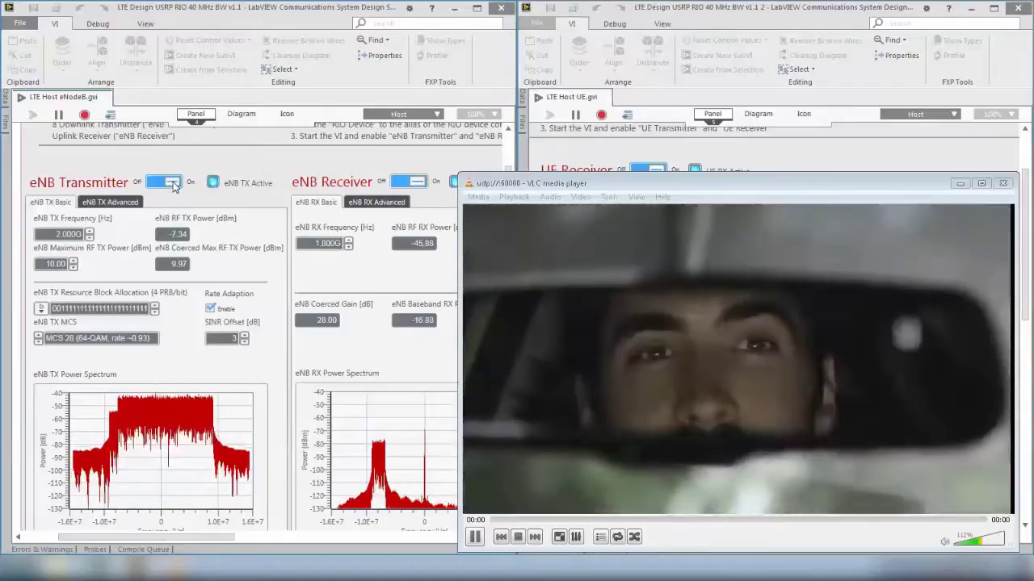